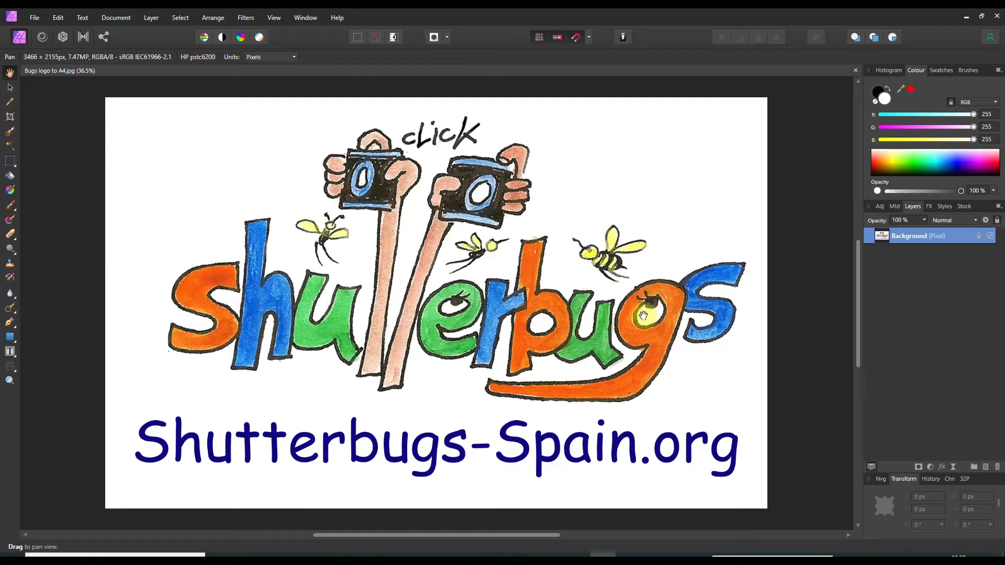
Create a new stack from the five Stacking-folder photos _1131538 to _1131542
{"action": "left_click", "coordinate": [35, 18]}
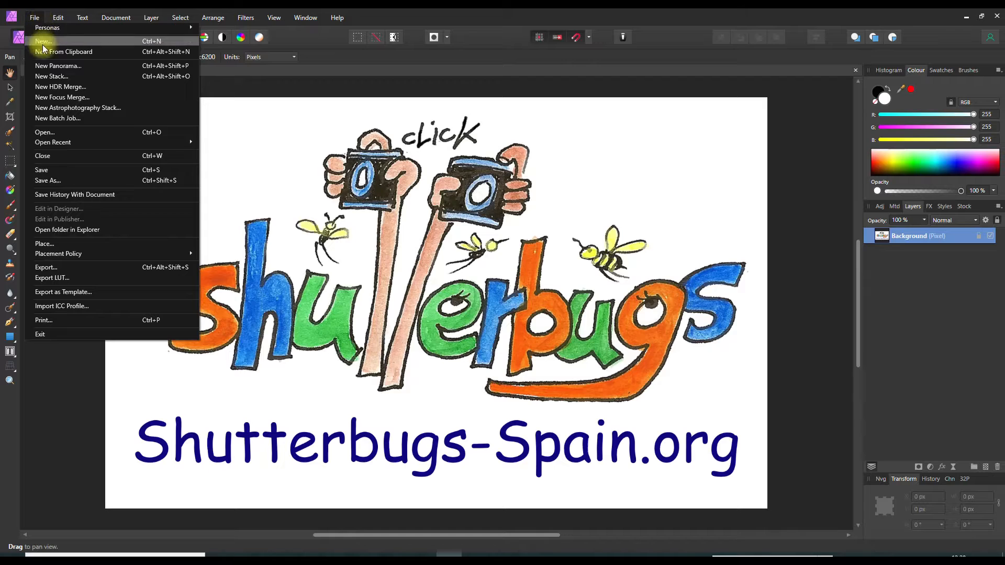
{"action": "left_click", "coordinate": [52, 76]}
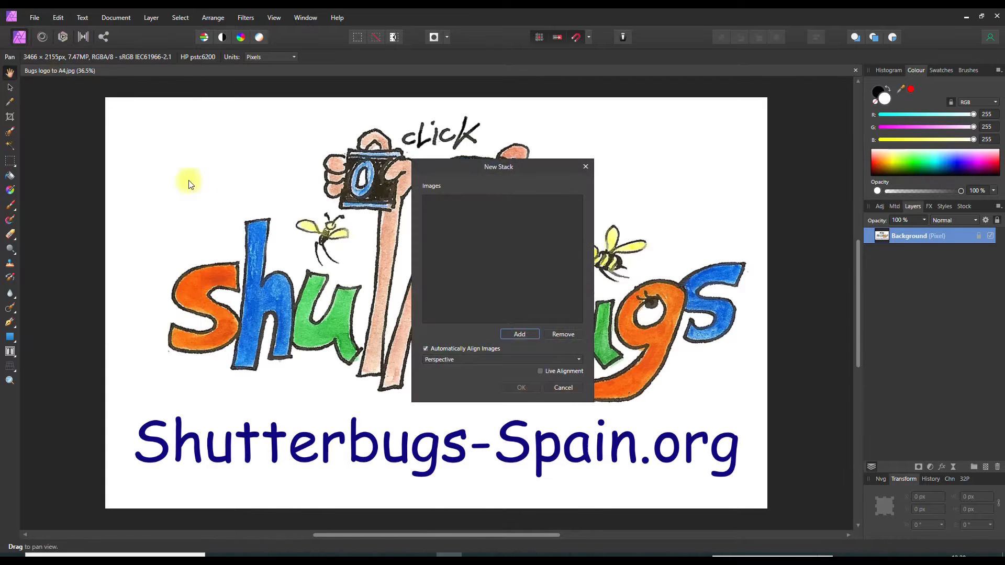
{"action": "left_click", "coordinate": [518, 335]}
{"action": "left_click", "coordinate": [531, 229]}
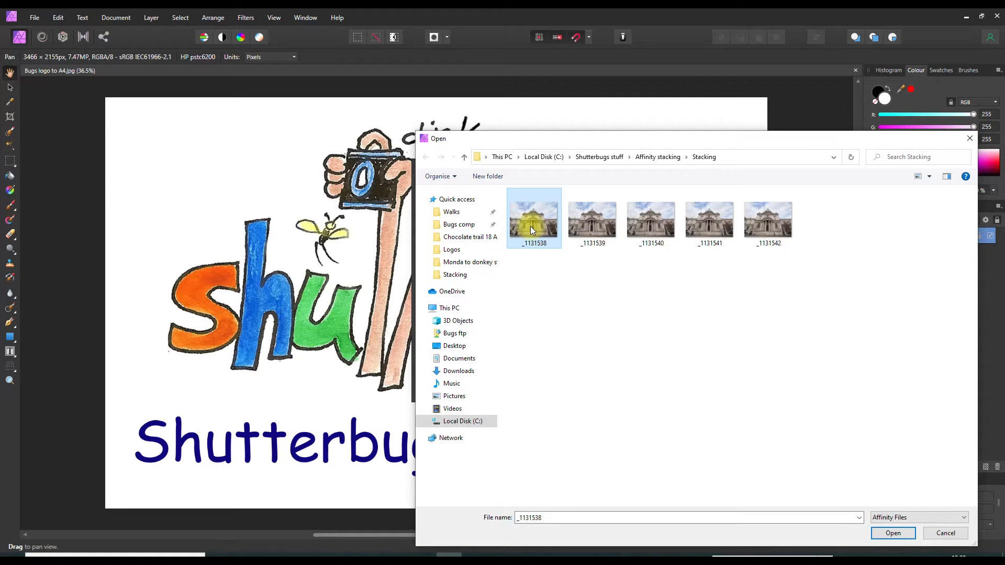
{"action": "left_click", "coordinate": [768, 220], "text": "shift"}
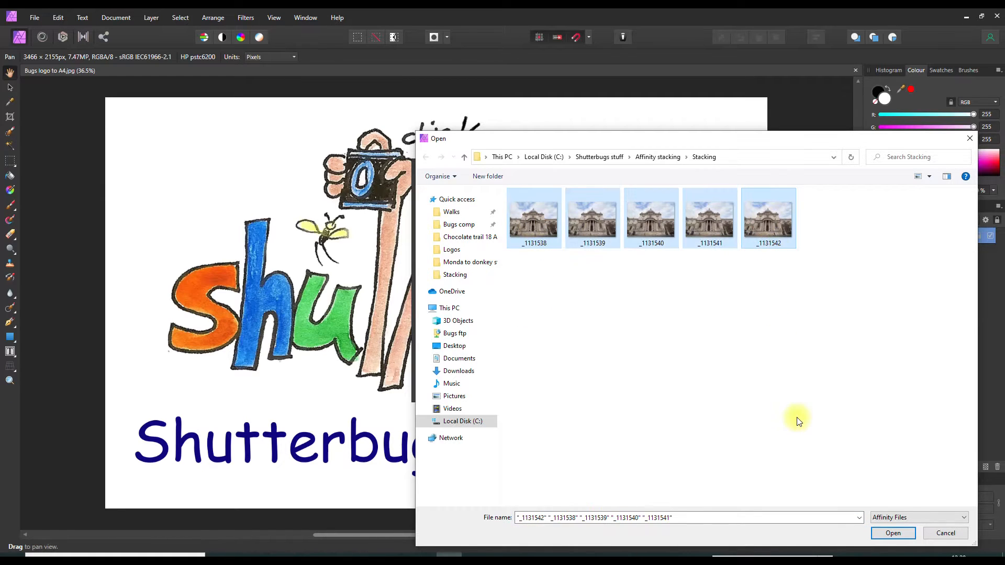
{"action": "left_click", "coordinate": [910, 533]}
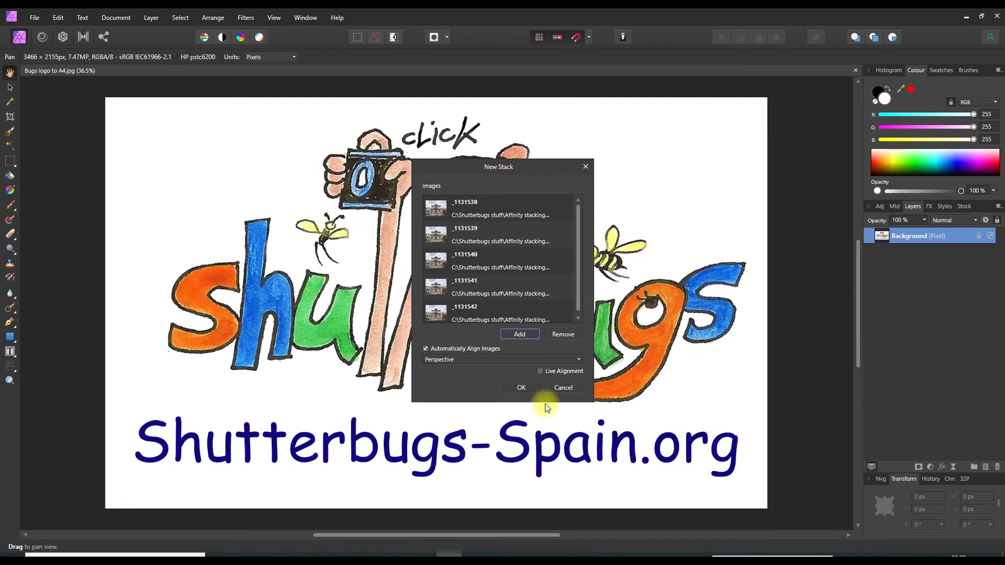
{"action": "left_click", "coordinate": [521, 387]}
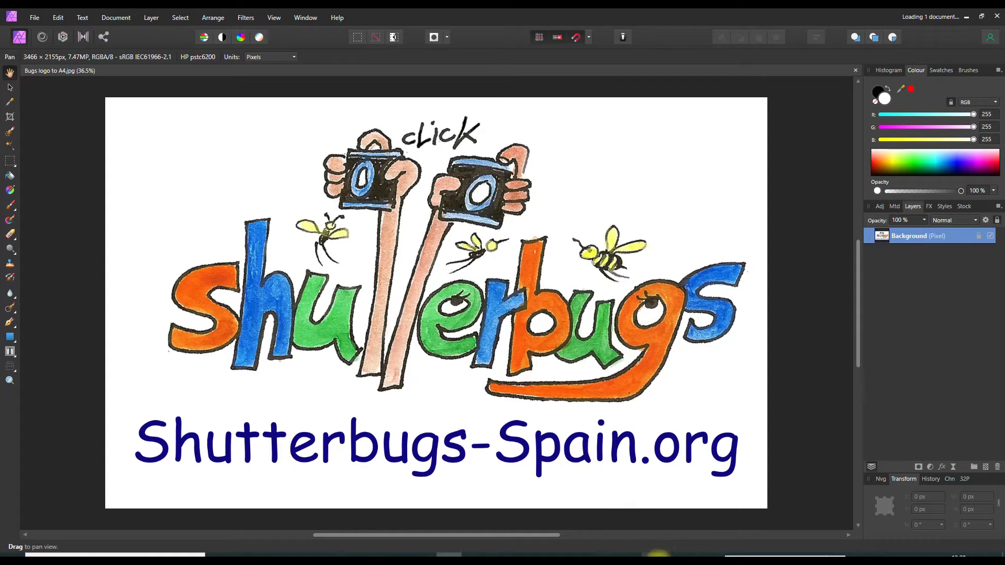
In Windows Photos, step through the shots from _1131538 to _1131542 and back
{"action": "left_click", "coordinate": [657, 552]}
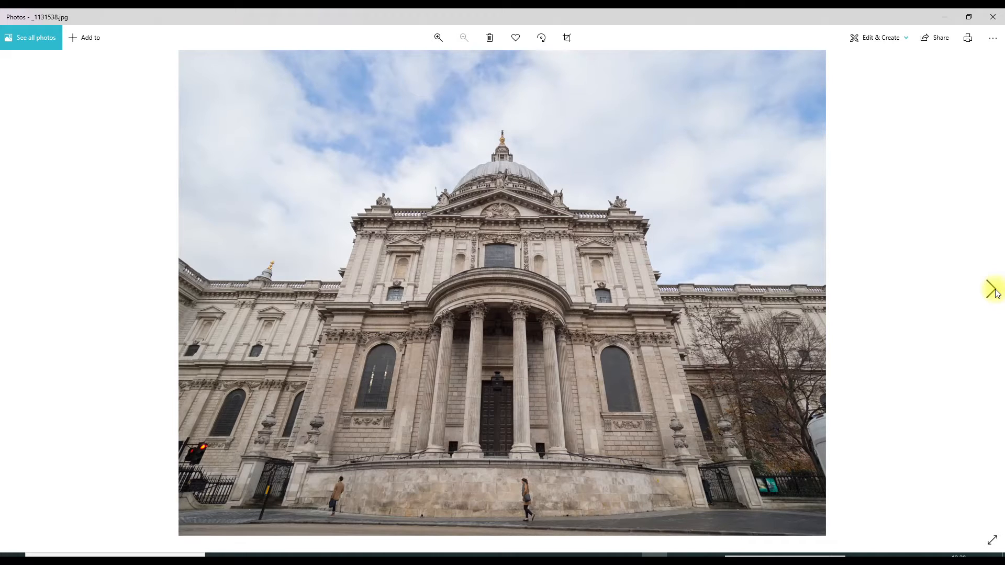
{"action": "left_click", "coordinate": [996, 293]}
{"action": "left_click", "coordinate": [996, 293]}
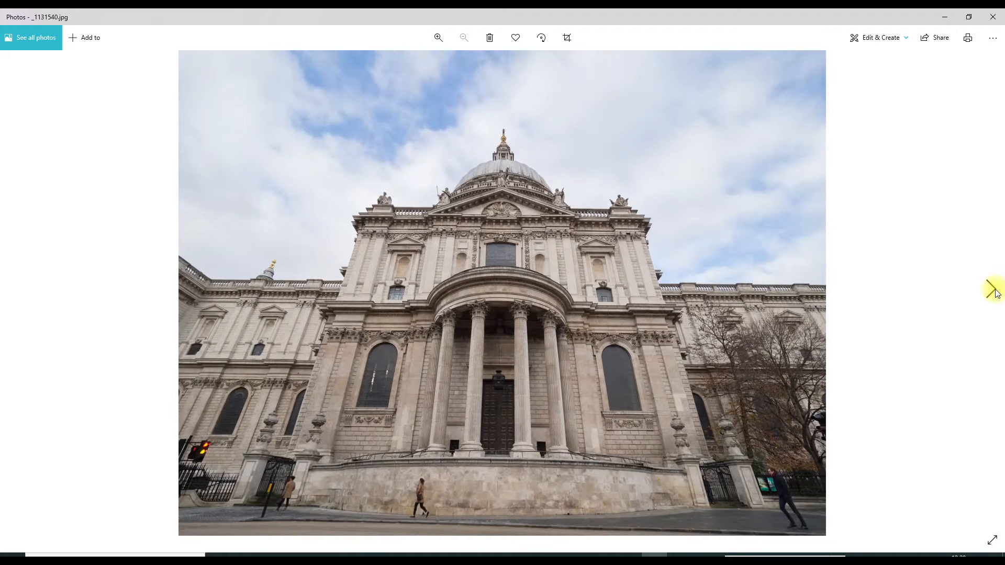
{"action": "left_click", "coordinate": [996, 293]}
{"action": "left_click", "coordinate": [994, 291]}
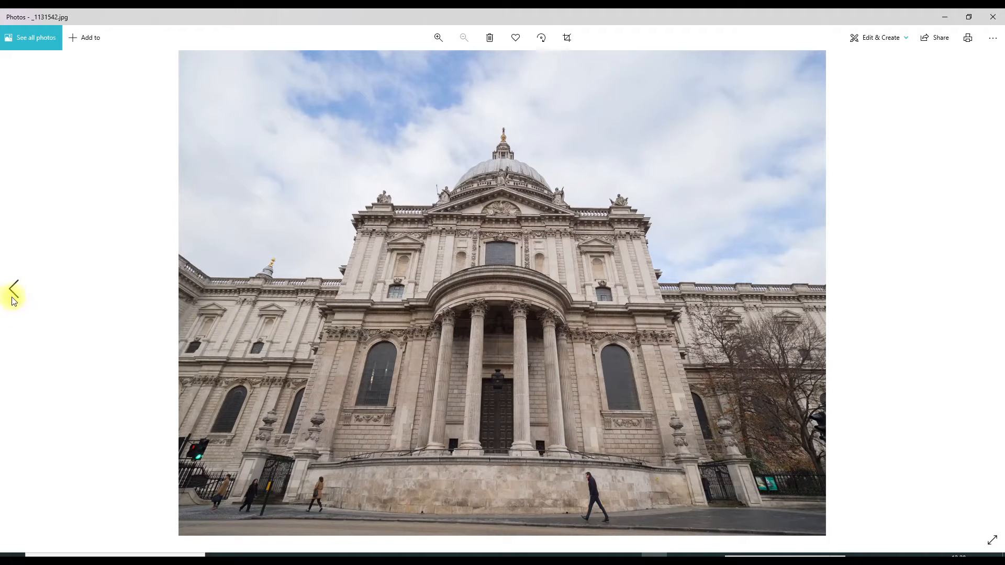
{"action": "left_click", "coordinate": [13, 290]}
{"action": "left_click", "coordinate": [13, 291]}
{"action": "left_click", "coordinate": [13, 290]}
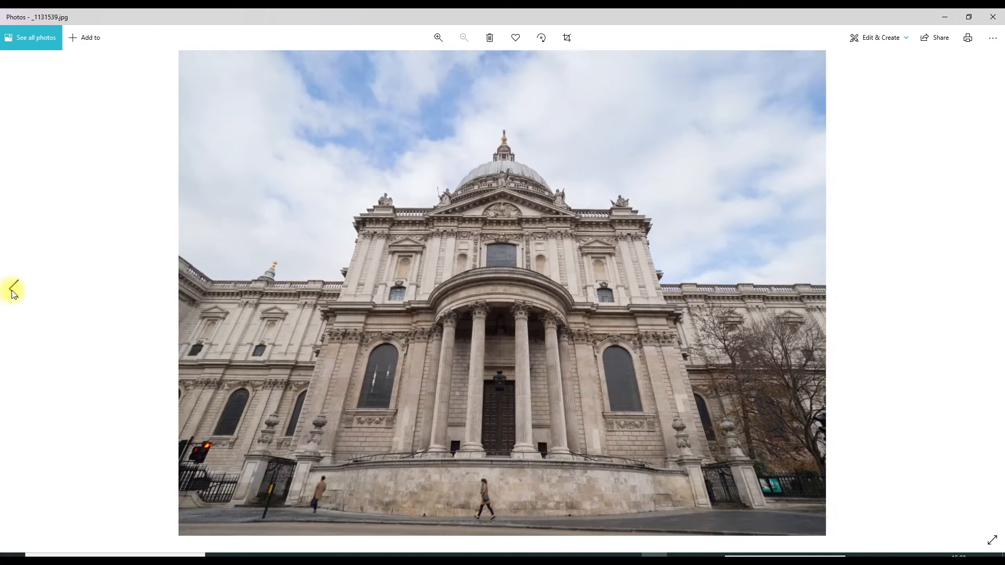
{"action": "left_click", "coordinate": [13, 291]}
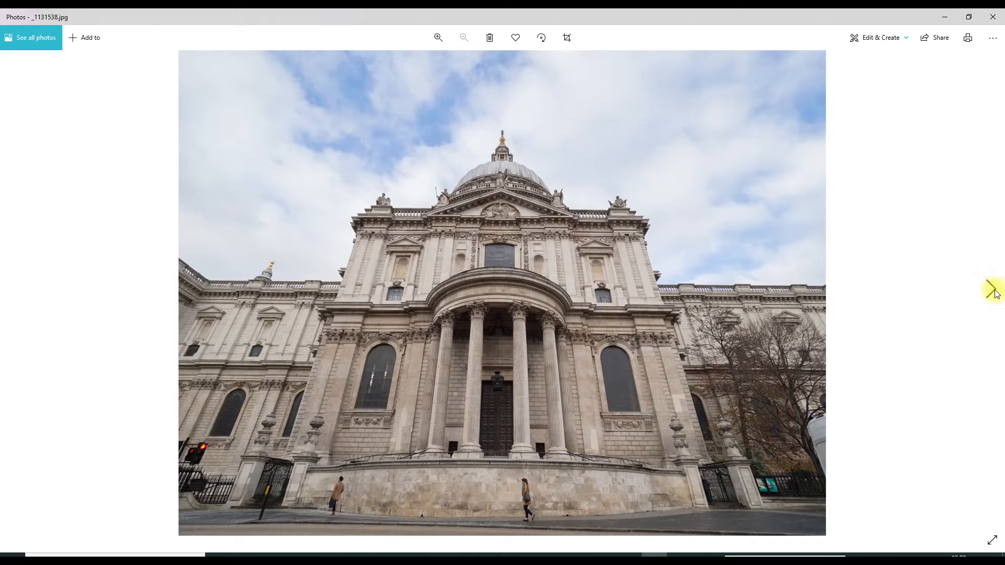
Step through the five shots again, forward to _1131542 and back to _1131538
{"action": "left_click", "coordinate": [991, 289]}
{"action": "left_click", "coordinate": [990, 290]}
{"action": "left_click", "coordinate": [990, 289]}
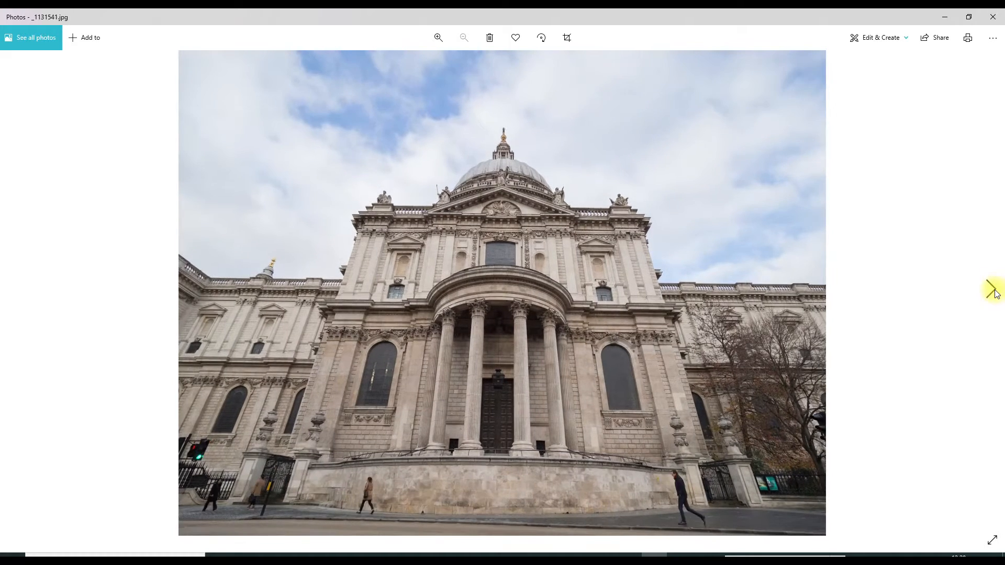
{"action": "left_click", "coordinate": [990, 289]}
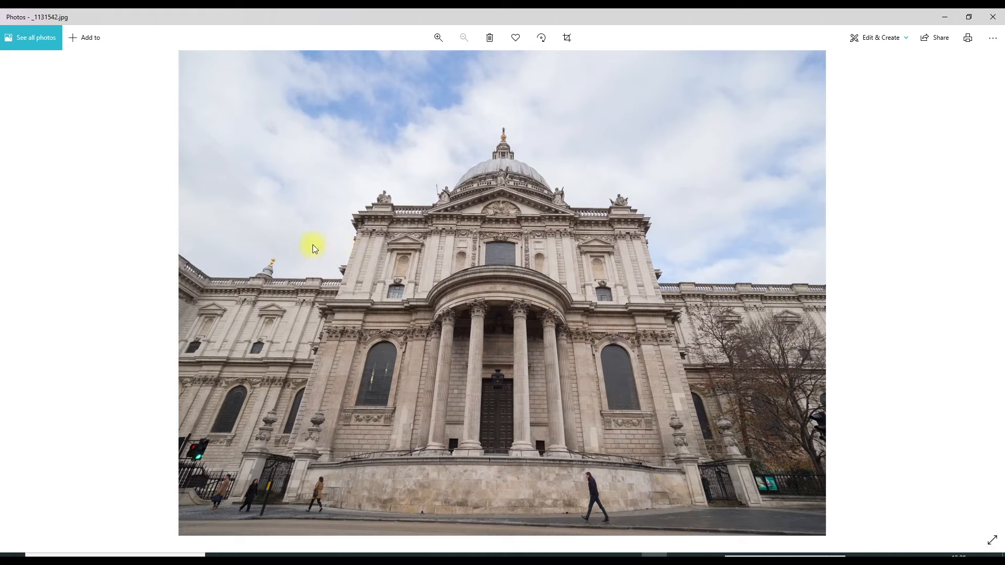
{"action": "mouse_move", "coordinate": [15, 254]}
{"action": "left_click", "coordinate": [13, 288]}
{"action": "left_click", "coordinate": [14, 288]}
{"action": "left_click", "coordinate": [14, 288]}
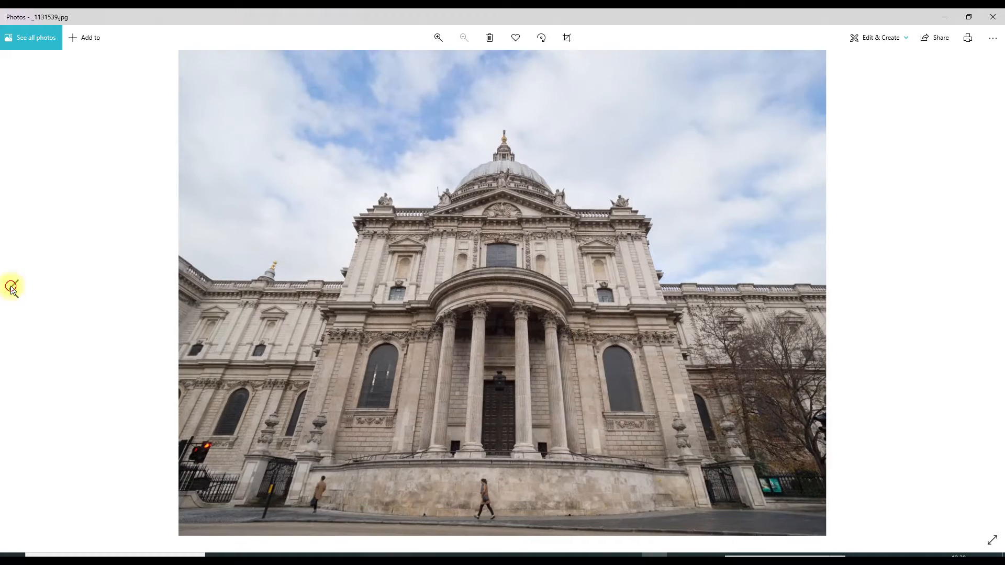
{"action": "left_click", "coordinate": [13, 288]}
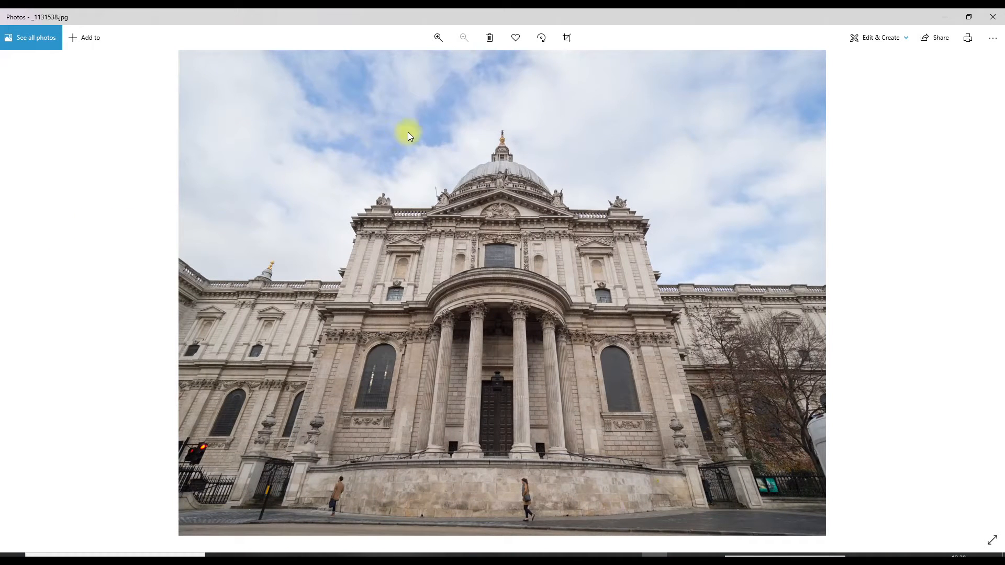
Compare the five shots once more, then return to the stacked image in Affinity Photo
{"action": "left_click", "coordinate": [992, 290]}
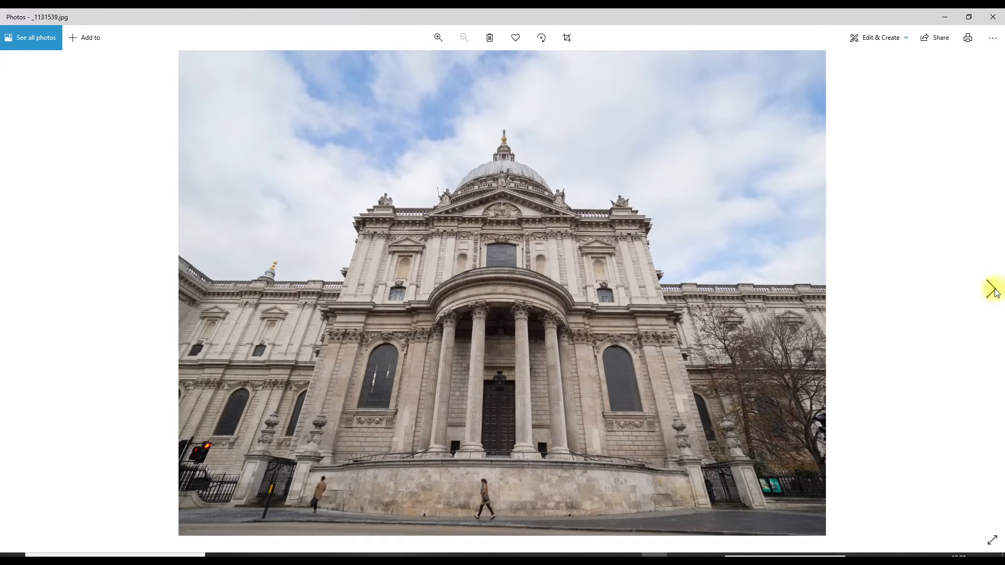
{"action": "left_click", "coordinate": [992, 290]}
{"action": "left_click", "coordinate": [992, 289]}
{"action": "left_click", "coordinate": [992, 289]}
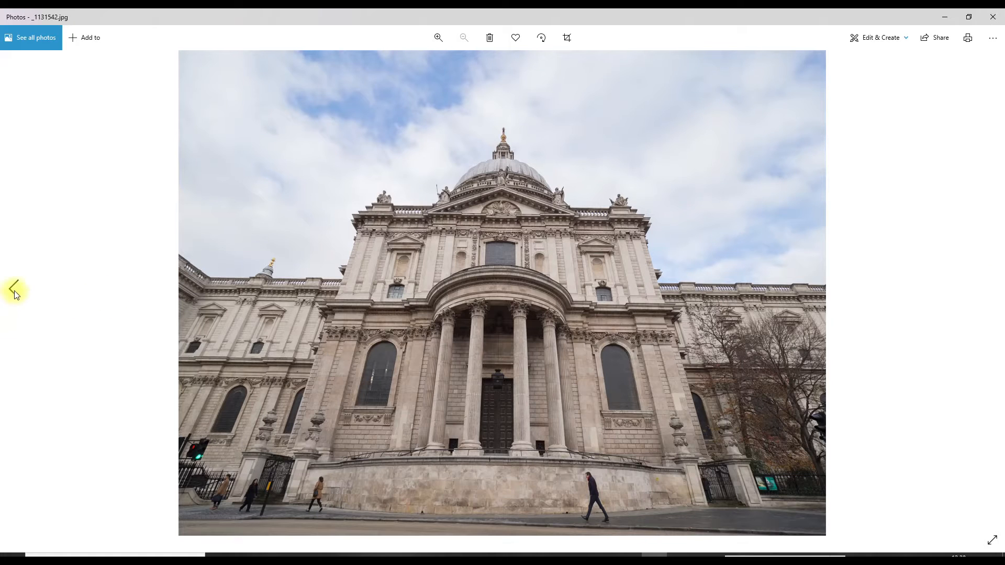
{"action": "left_click", "coordinate": [14, 290]}
{"action": "left_click", "coordinate": [14, 290]}
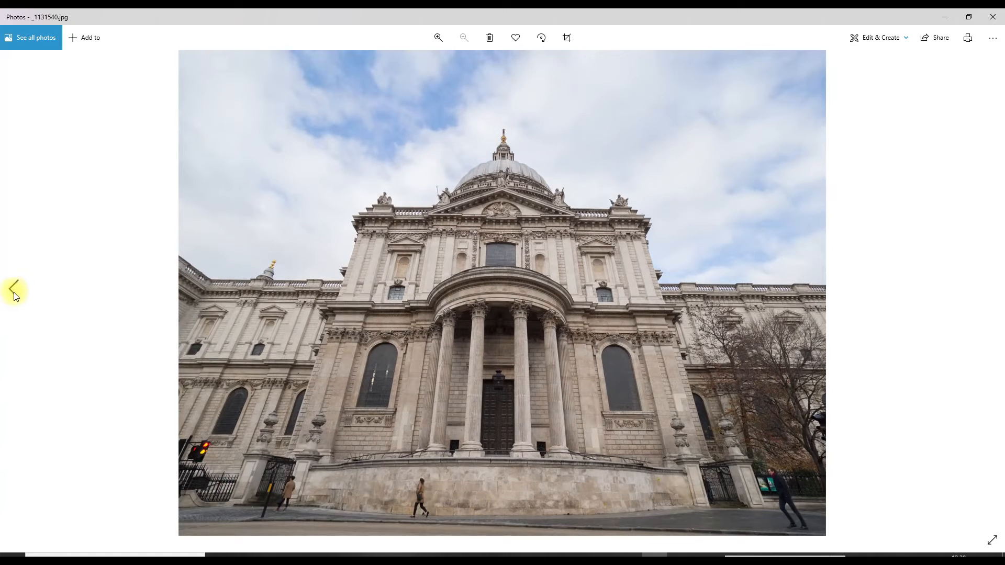
{"action": "left_click", "coordinate": [14, 291]}
{"action": "left_click", "coordinate": [14, 291]}
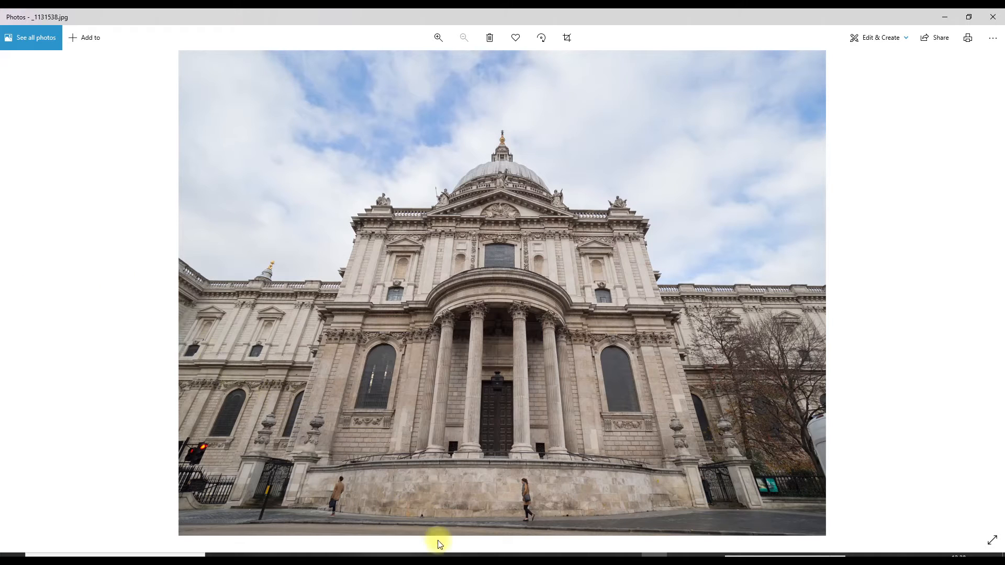
{"action": "left_click", "coordinate": [446, 555]}
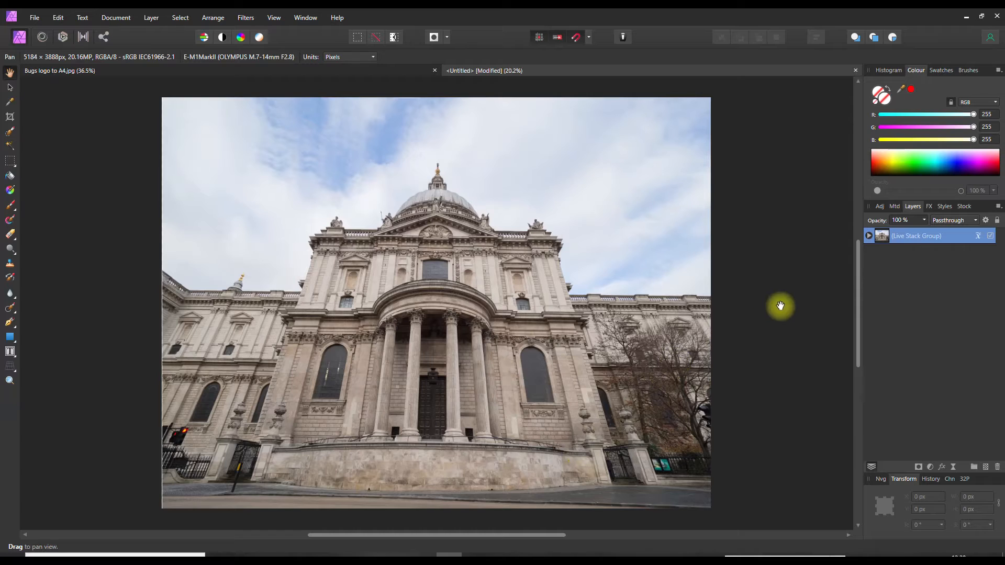
Expand the Live Stack Group to show its five photo layers and display its operator list
{"action": "left_click", "coordinate": [869, 235]}
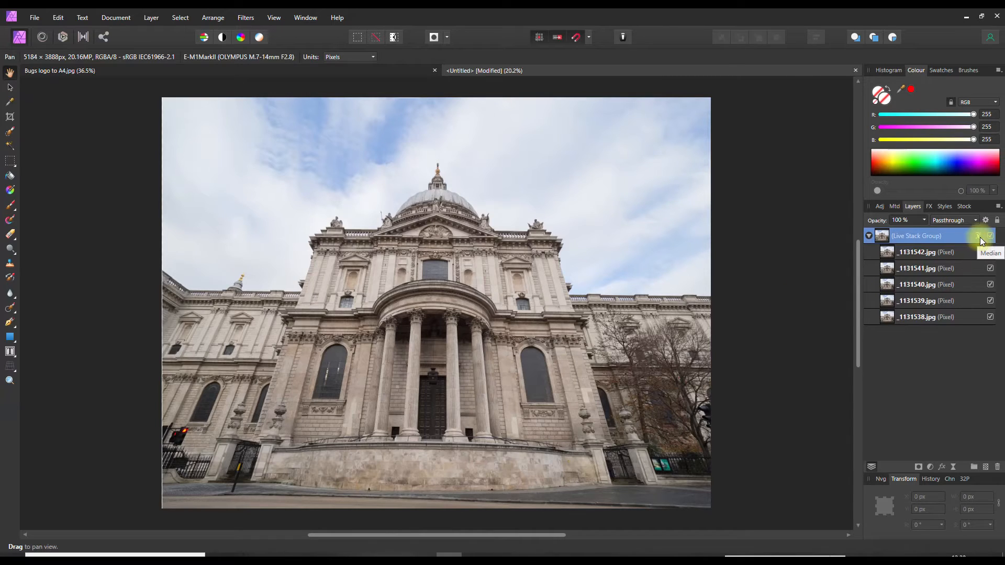
{"action": "left_click", "coordinate": [980, 237]}
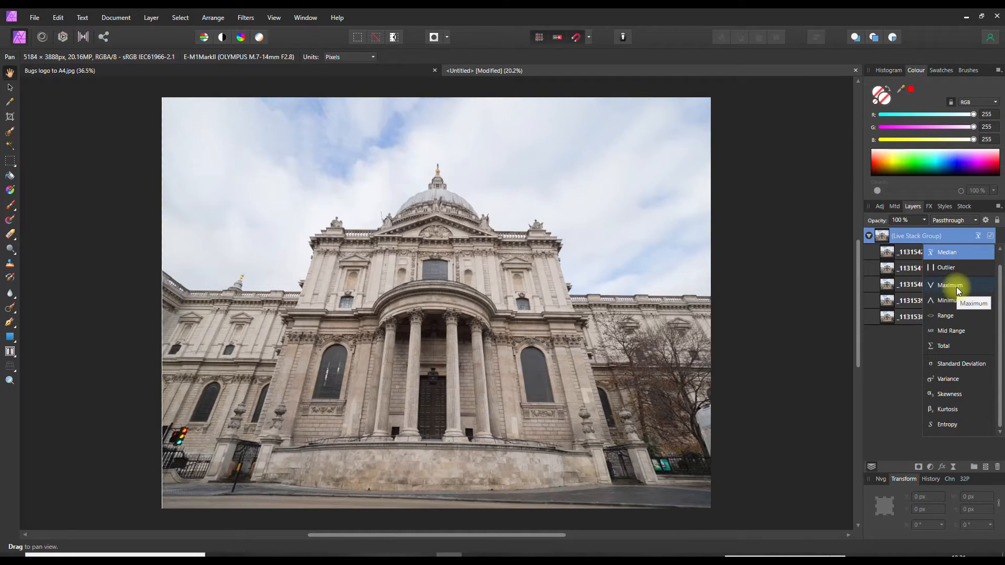
Set the Live Stack Group operator to Maximum and select the _1131542.jpg layer
{"action": "left_click", "coordinate": [957, 288]}
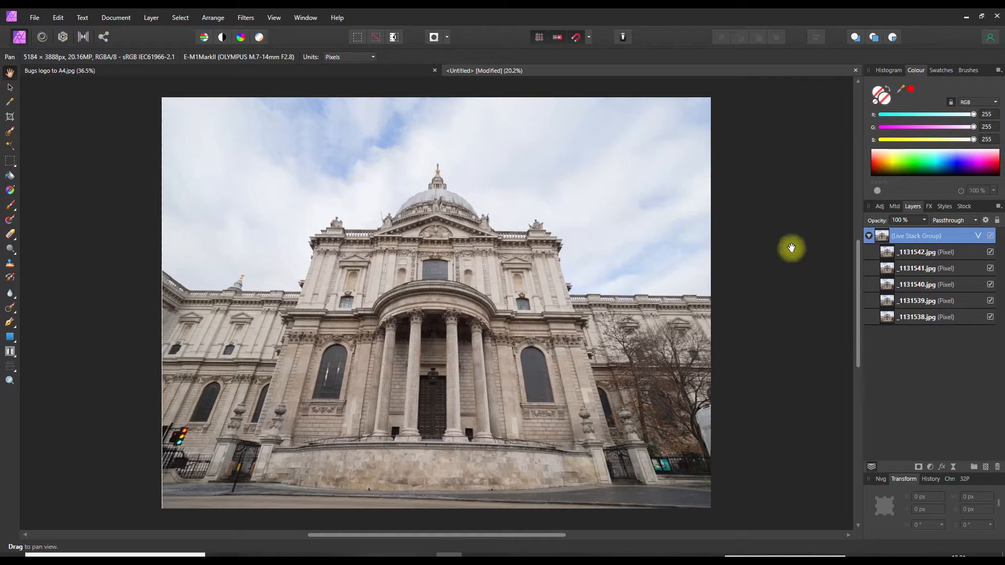
{"action": "left_click", "coordinate": [918, 252]}
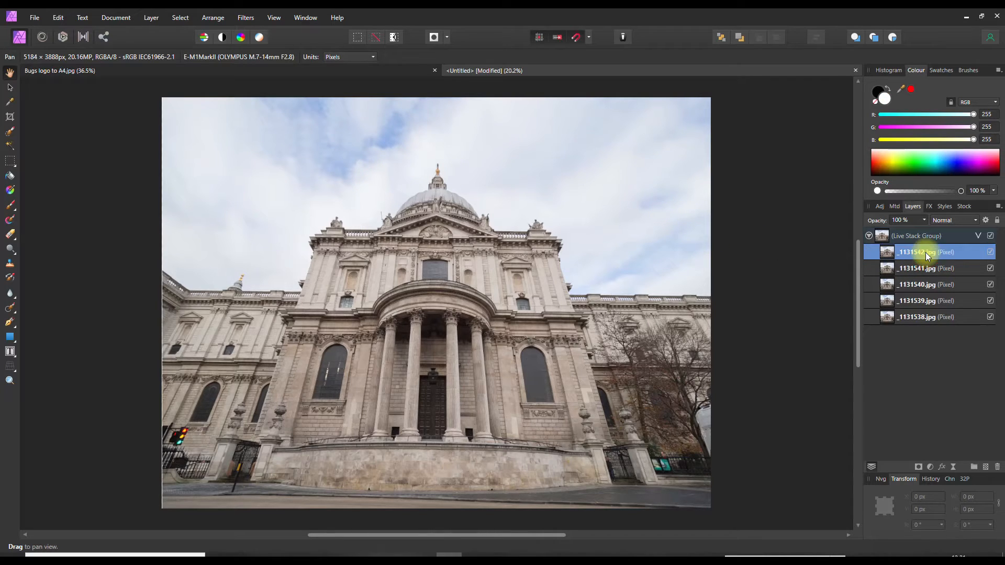
Duplicate the _1131542.jpg layer and move the copy above the Live Stack Group
{"action": "left_click", "coordinate": [151, 20]}
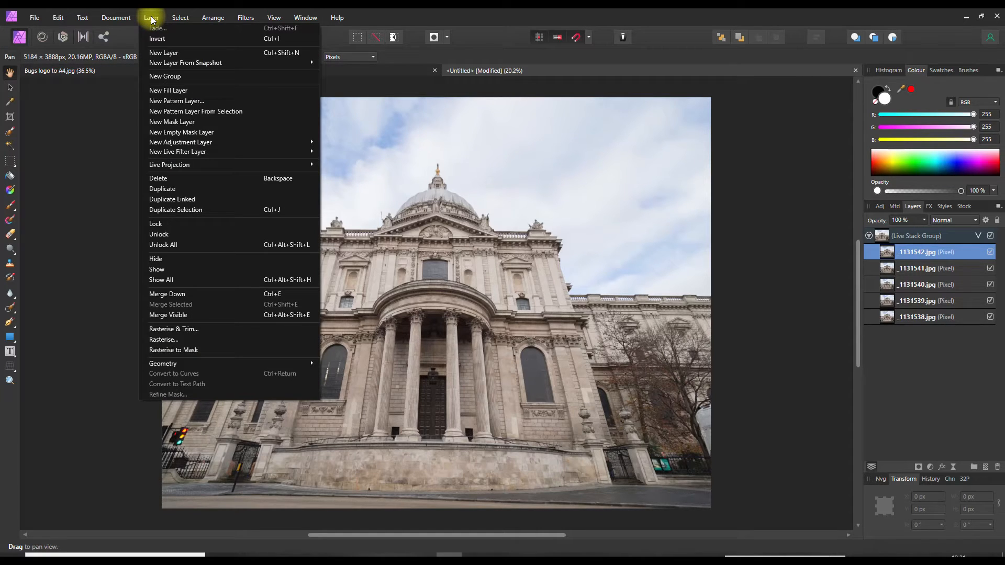
{"action": "left_click", "coordinate": [166, 188]}
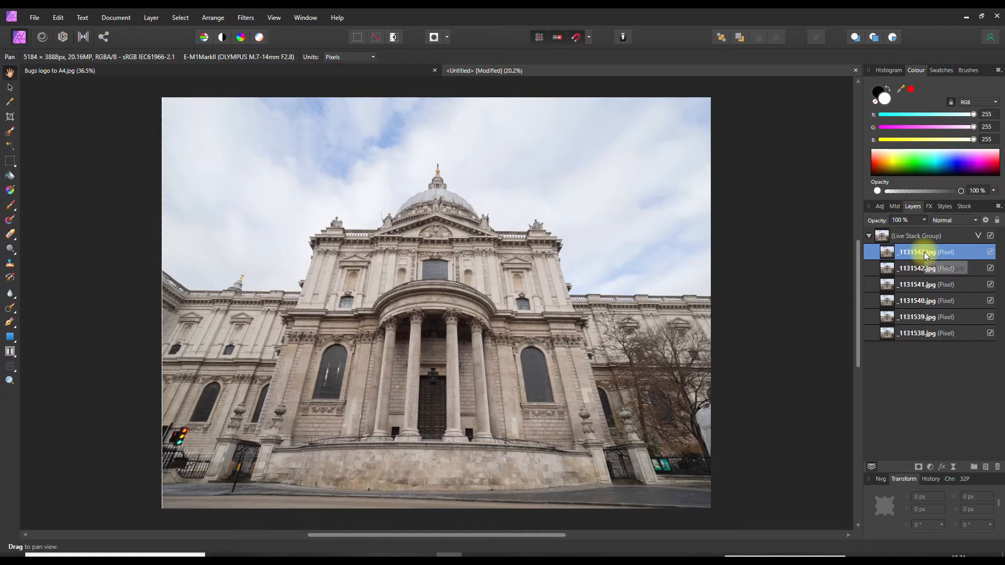
{"action": "left_click_drag", "start_coordinate": [925, 255], "coordinate": [925, 233]}
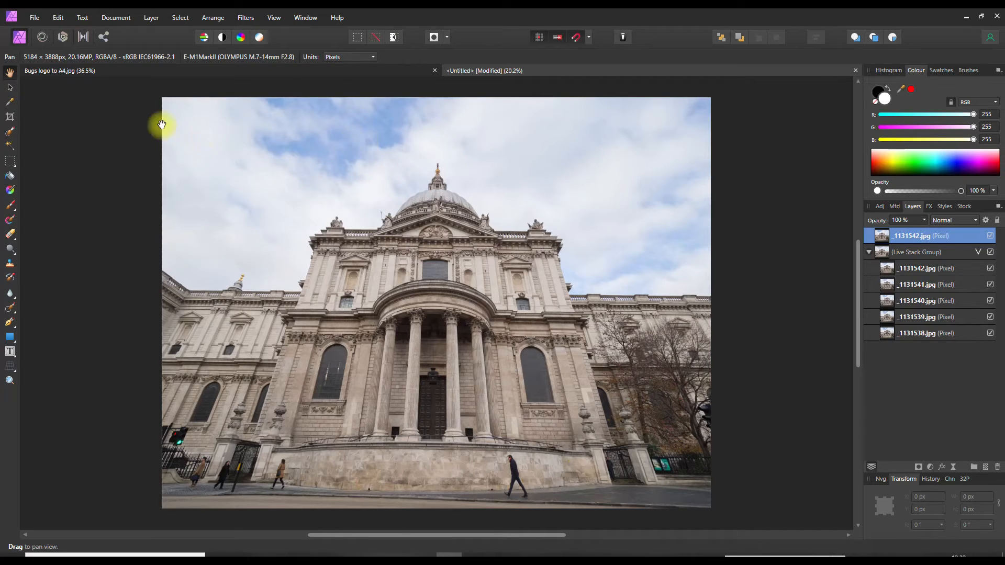
{"action": "left_click", "coordinate": [14, 160]}
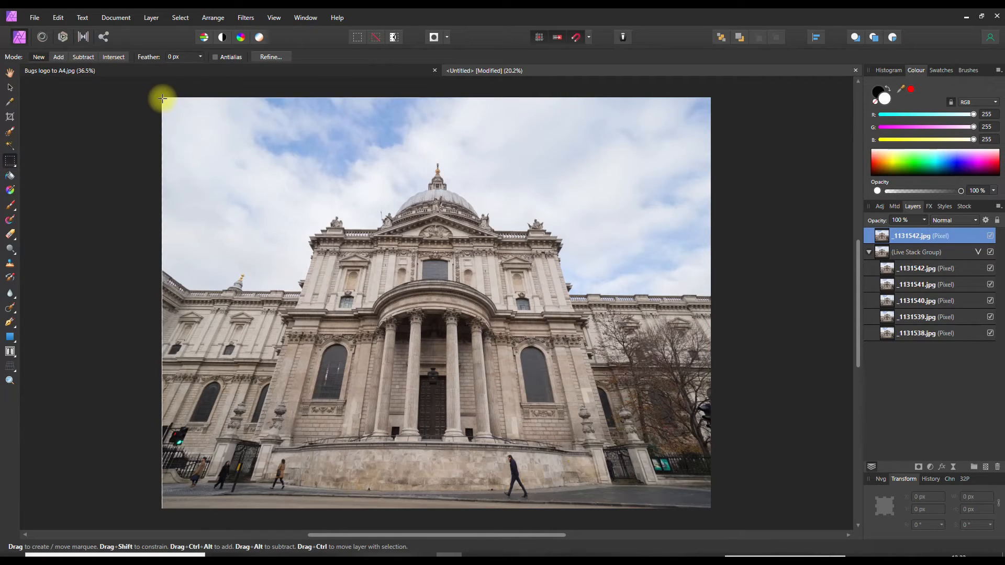
Select the whole image, add a mask to the top _1131542.jpg layer, then deselect
{"action": "left_click_drag", "start_coordinate": [164, 101], "coordinate": [673, 297]}
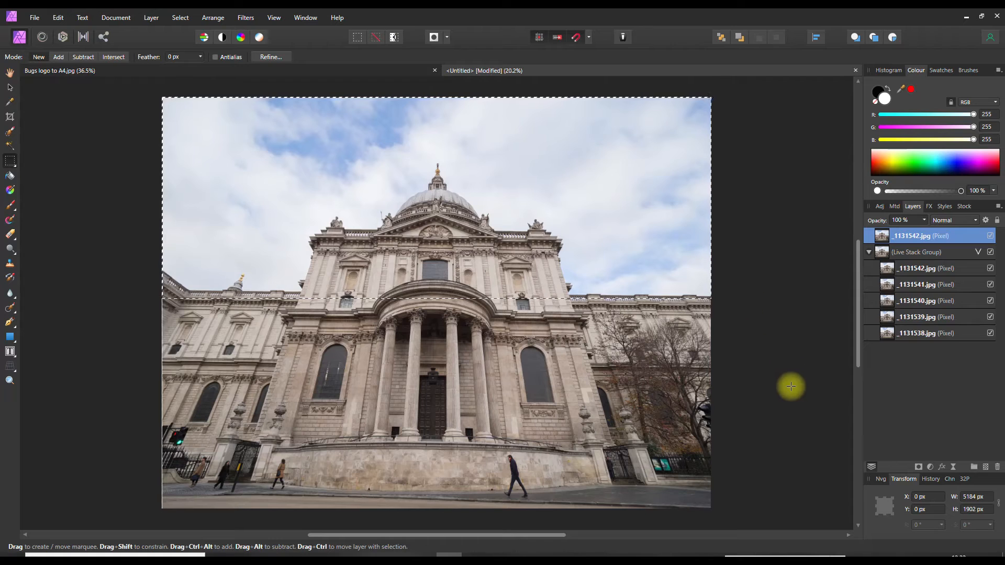
{"action": "left_click", "coordinate": [918, 466]}
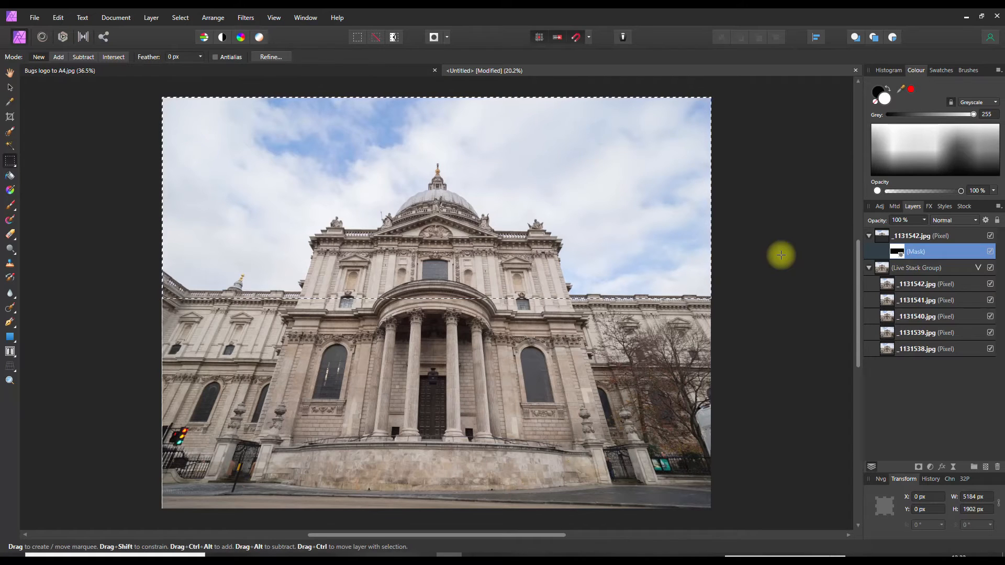
{"action": "key", "text": "ctrl+d"}
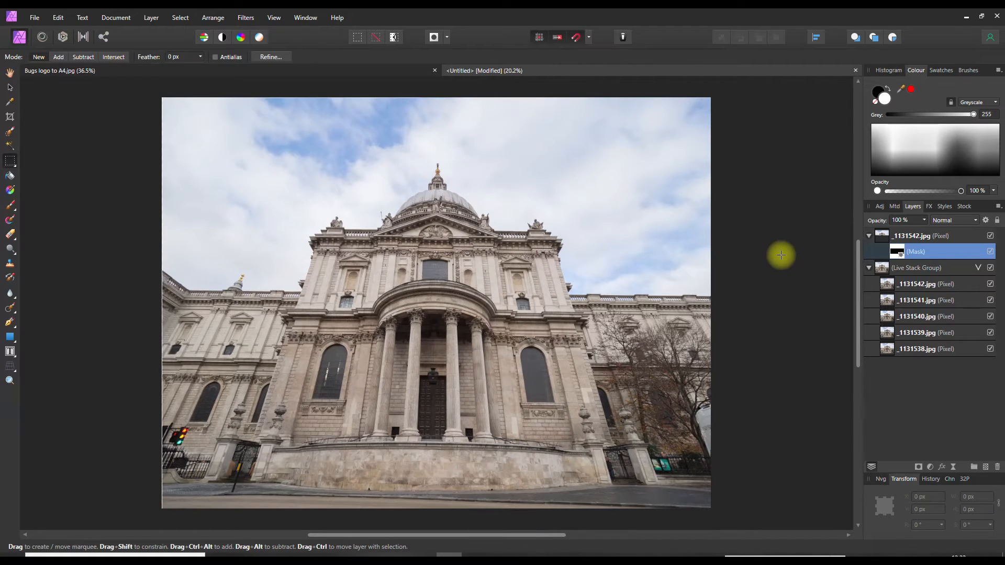
Target the _1131542.jpg pixel layer and apply Layer > Merge Visible
{"action": "left_click", "coordinate": [916, 236]}
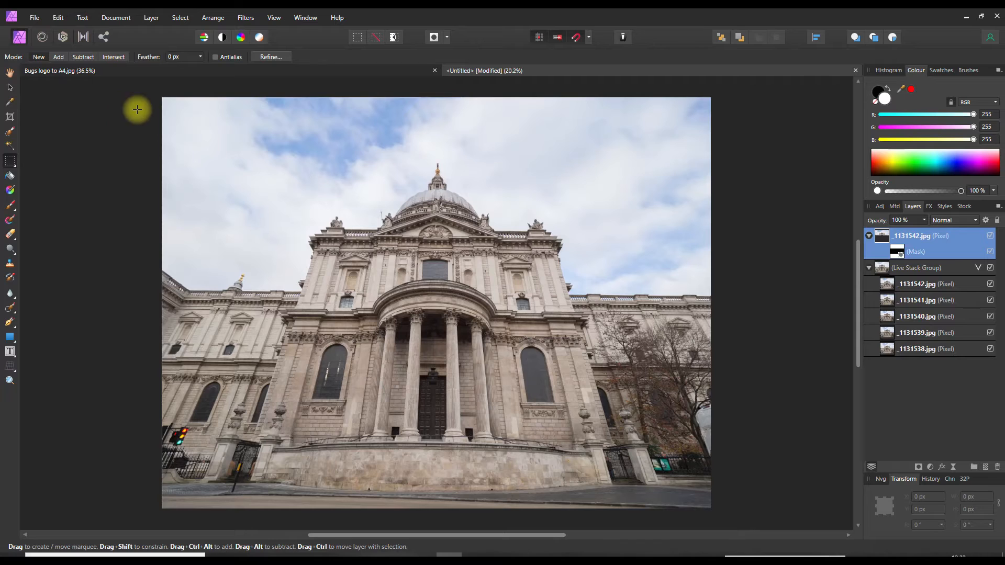
{"action": "left_click", "coordinate": [158, 19]}
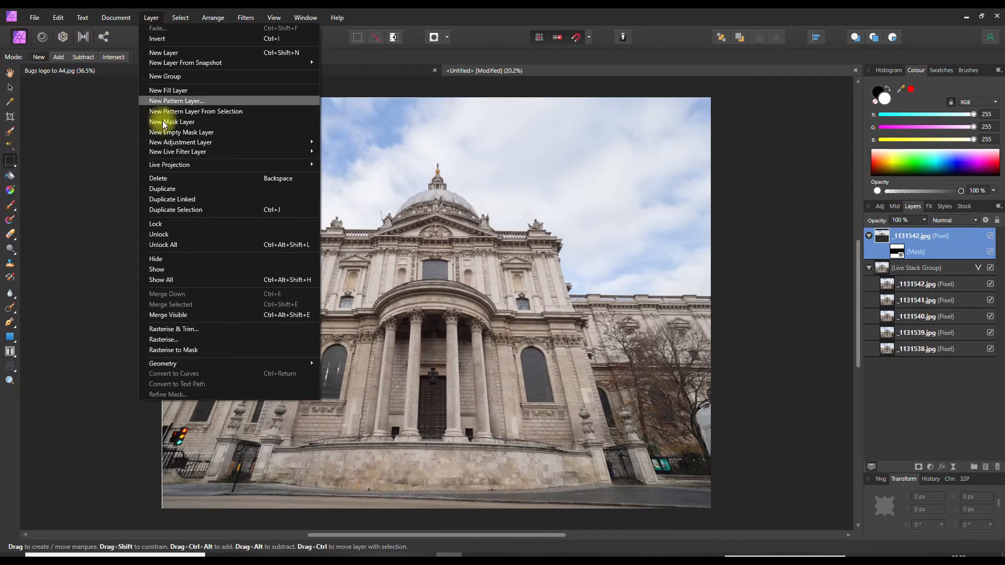
{"action": "left_click", "coordinate": [175, 314]}
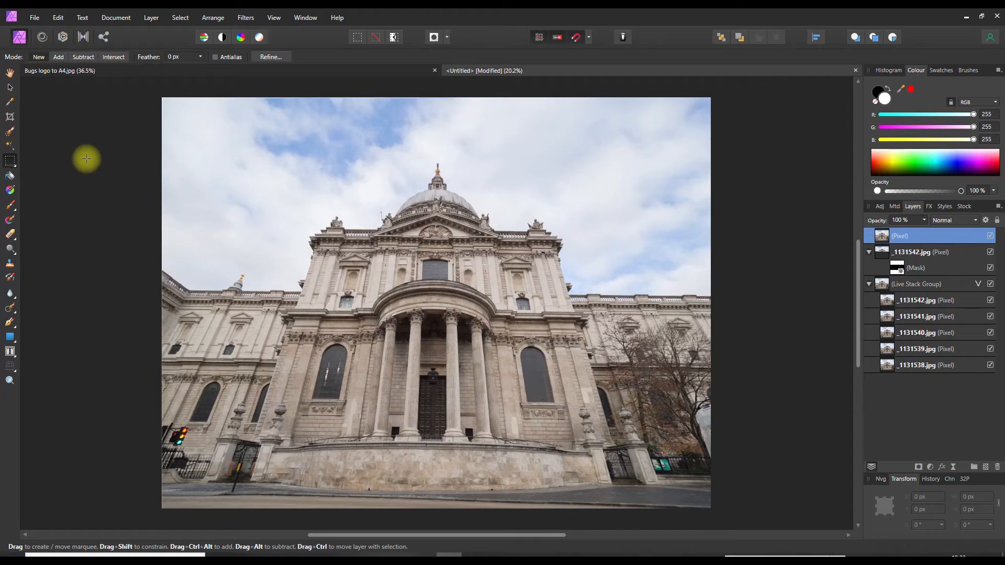
Straighten along the cornice and trim every crop edge slightly to 5091 × 3780 px
{"action": "left_click", "coordinate": [8, 117]}
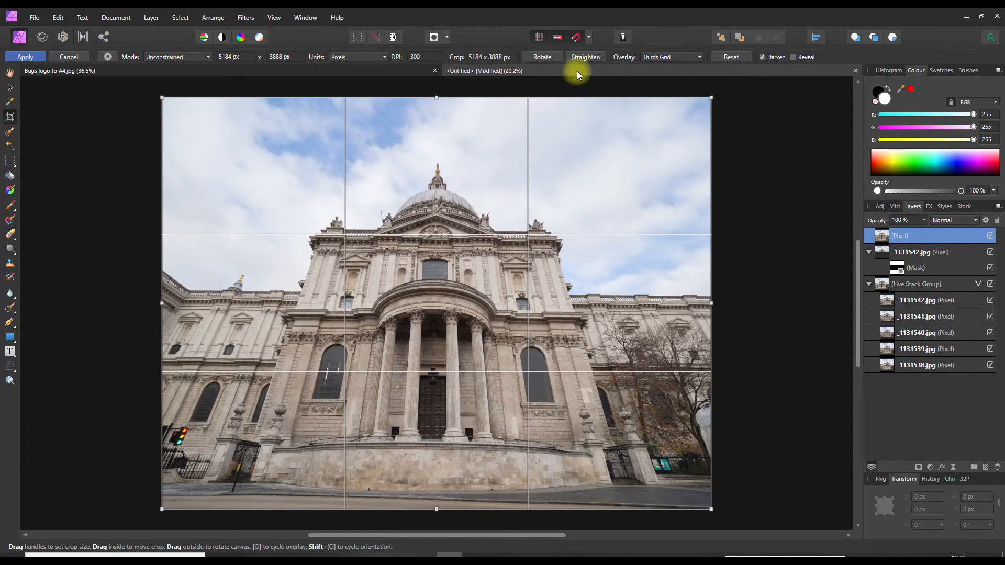
{"action": "left_click", "coordinate": [586, 57]}
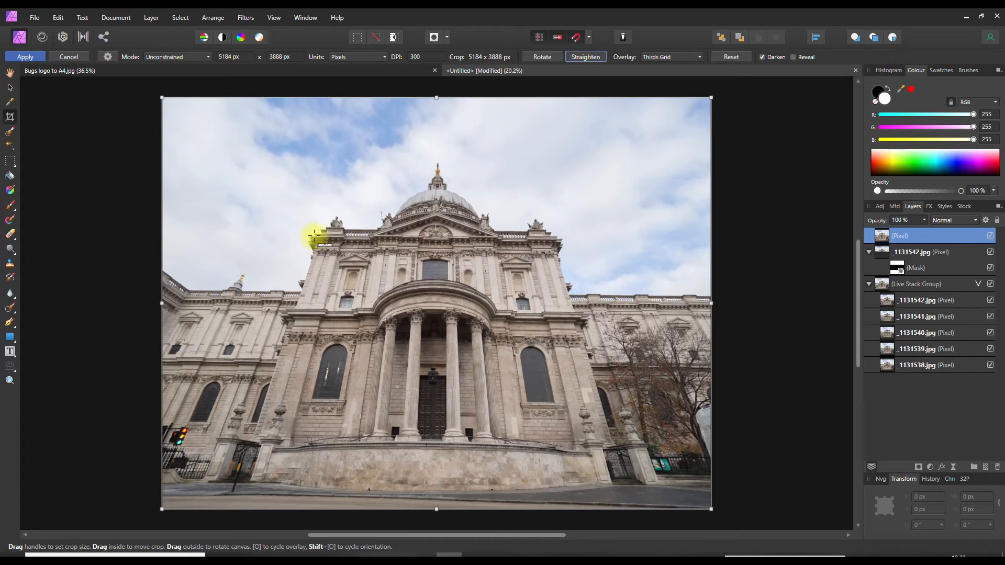
{"action": "left_click_drag", "start_coordinate": [317, 233], "coordinate": [560, 234]}
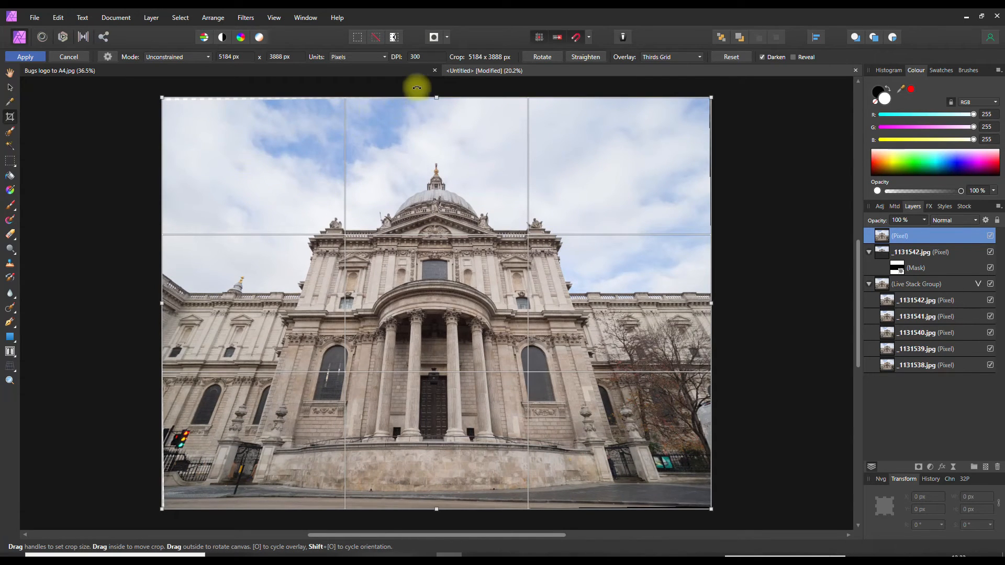
{"action": "left_click_drag", "start_coordinate": [436, 98], "coordinate": [440, 103]}
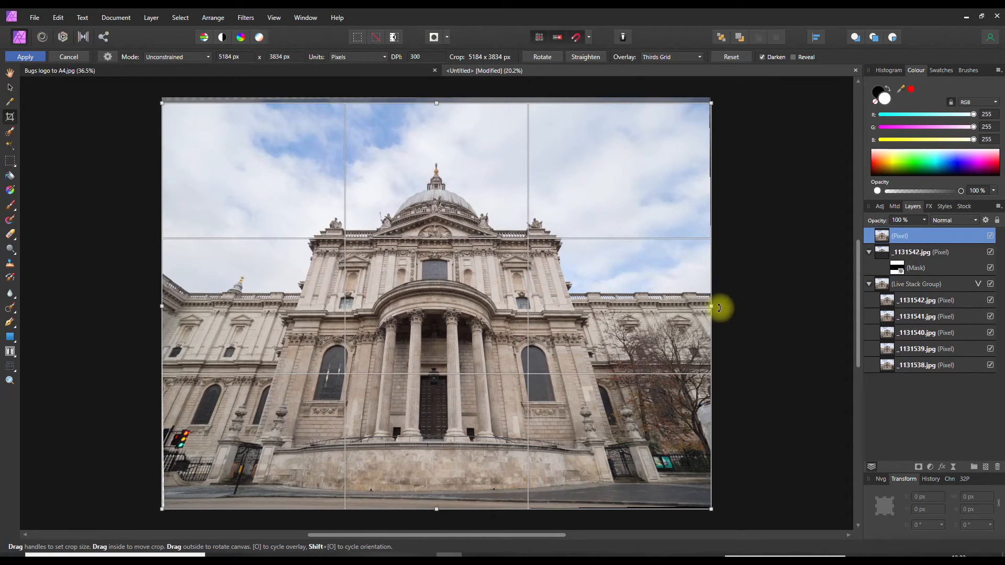
{"action": "left_click_drag", "start_coordinate": [713, 306], "coordinate": [706, 307]}
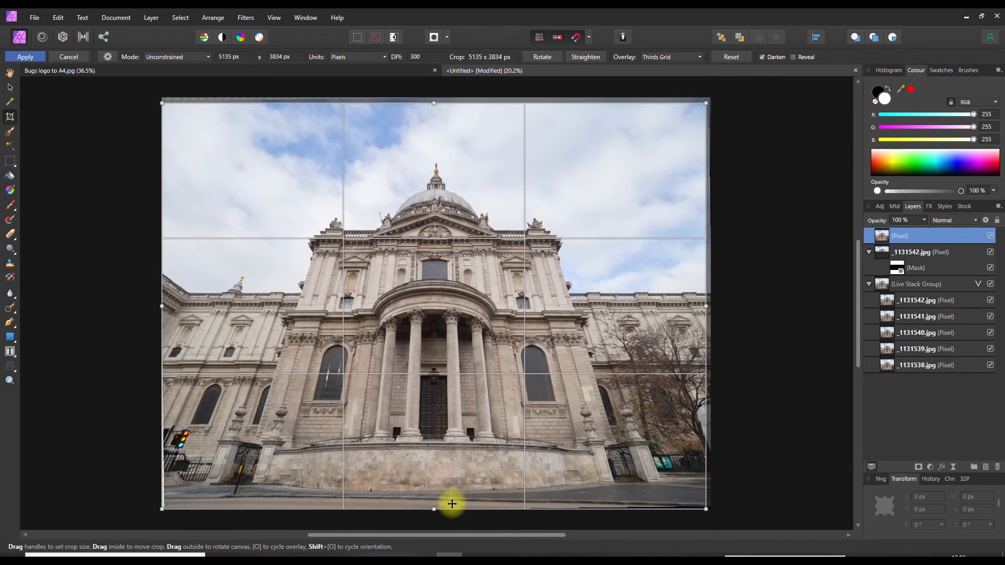
{"action": "left_click_drag", "start_coordinate": [435, 509], "coordinate": [435, 503]}
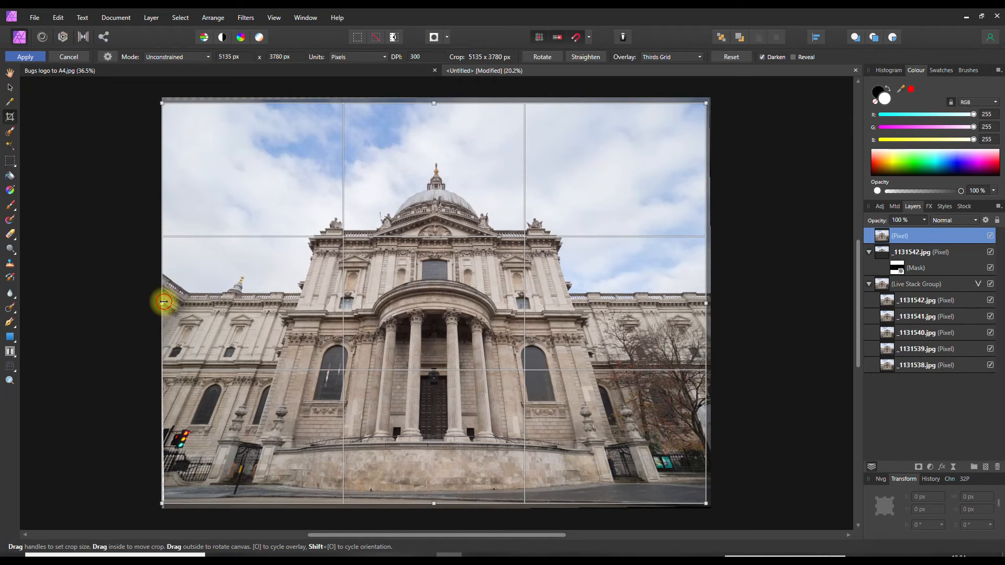
{"action": "left_click_drag", "start_coordinate": [163, 302], "coordinate": [167, 303]}
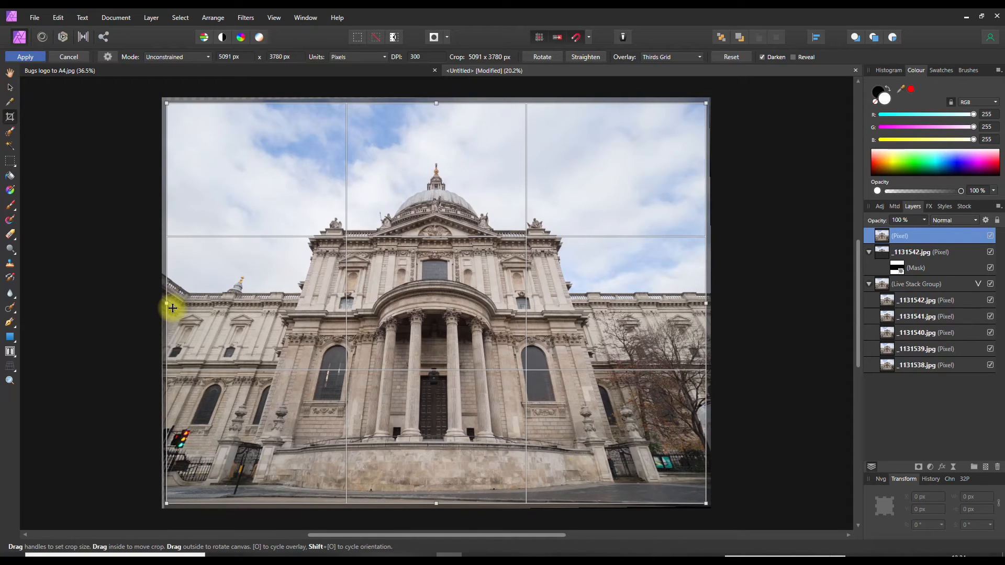
{"action": "key", "text": "h"}
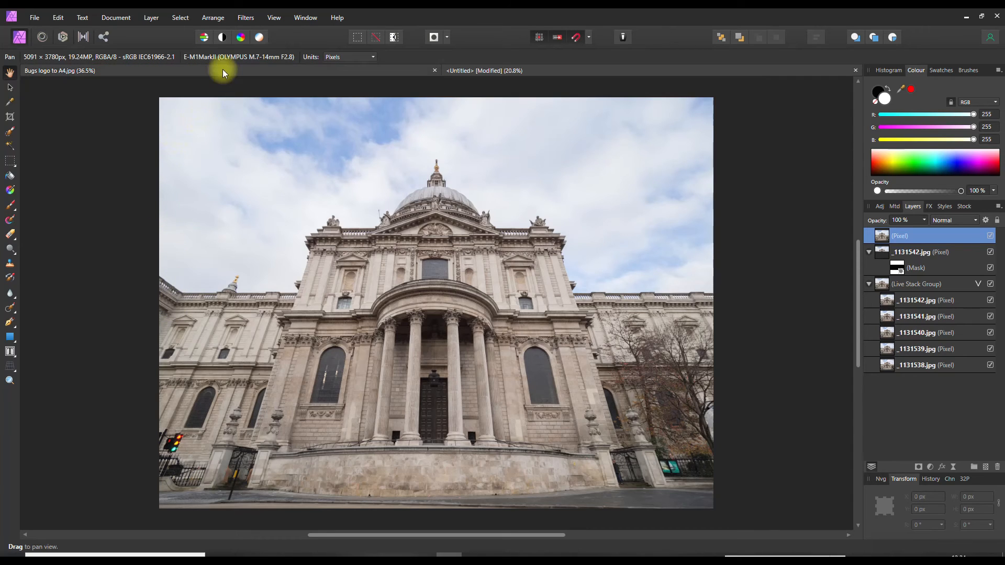
Apply the Sharpen > Clarity filter at 69 % strength to the merged Pixel layer
{"action": "left_click", "coordinate": [247, 23]}
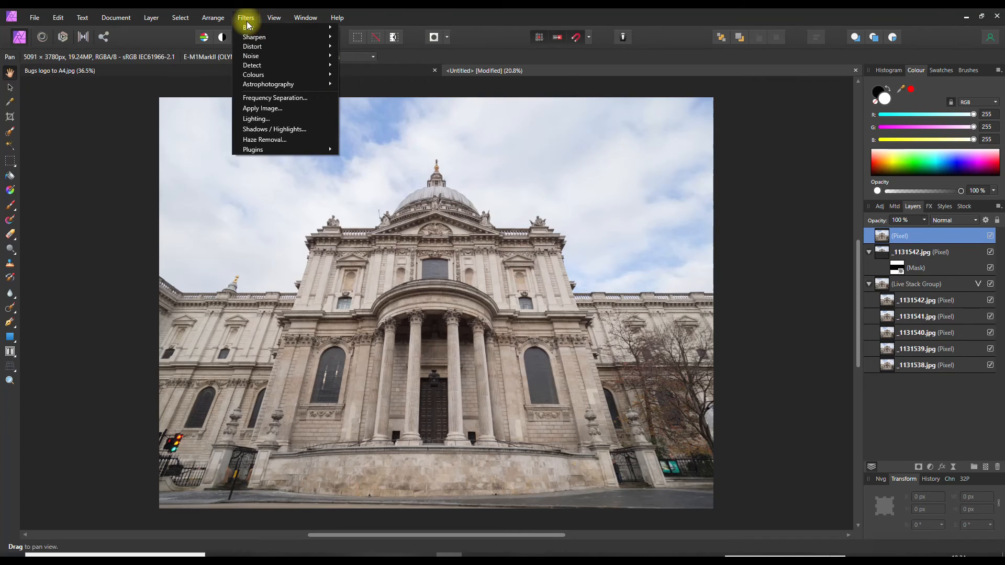
{"action": "mouse_move", "coordinate": [306, 37]}
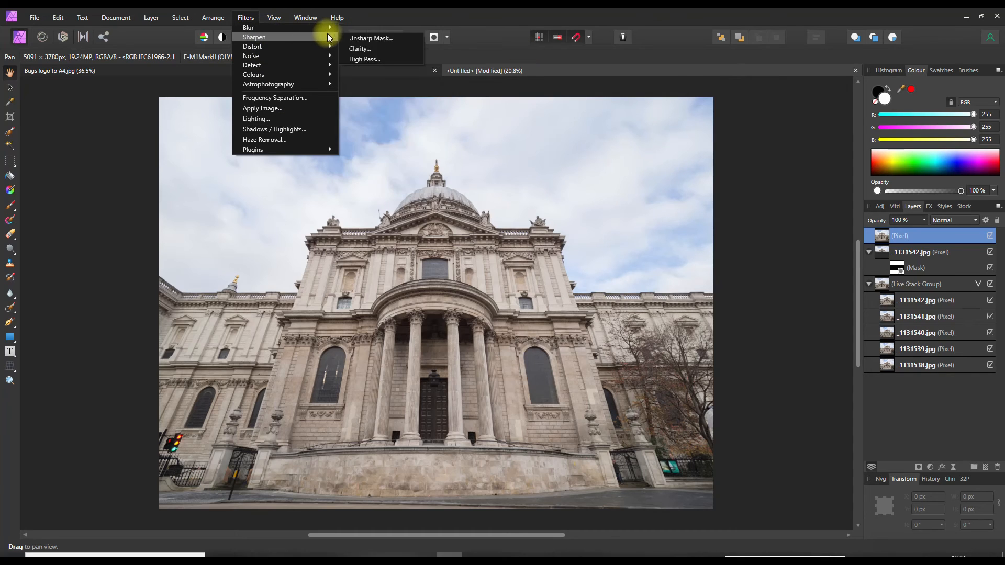
{"action": "left_click", "coordinate": [384, 50]}
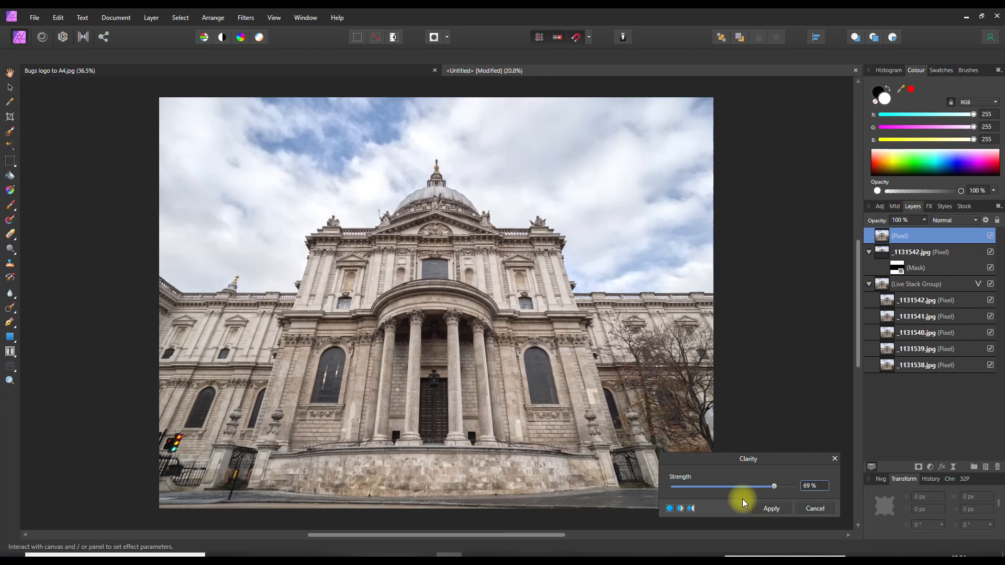
{"action": "left_click", "coordinate": [781, 510]}
{"action": "left_click", "coordinate": [765, 508]}
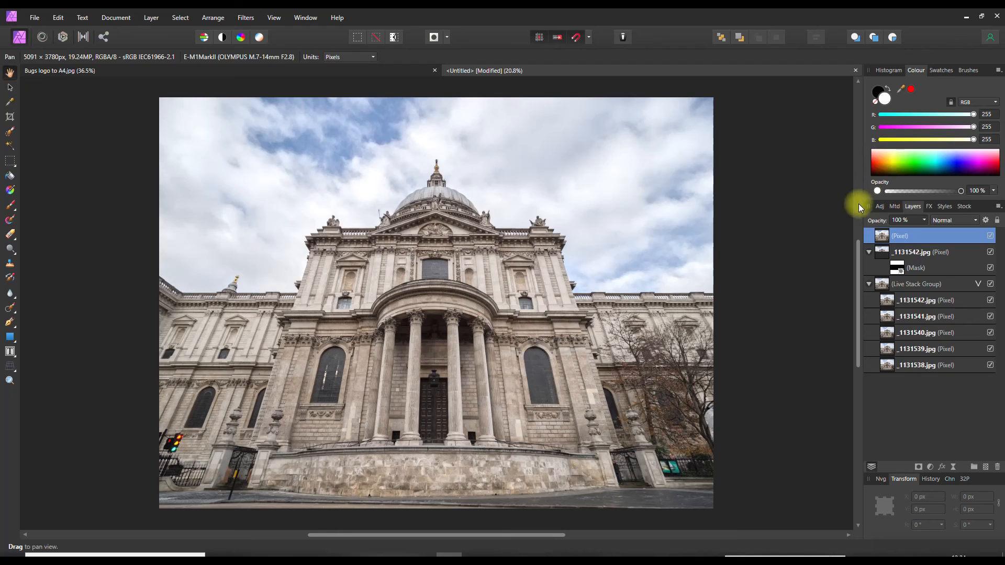
Merge in a Levels adjustment with 16 % black level, then show the original _1131538.jpg in Photos
{"action": "left_click", "coordinate": [881, 208]}
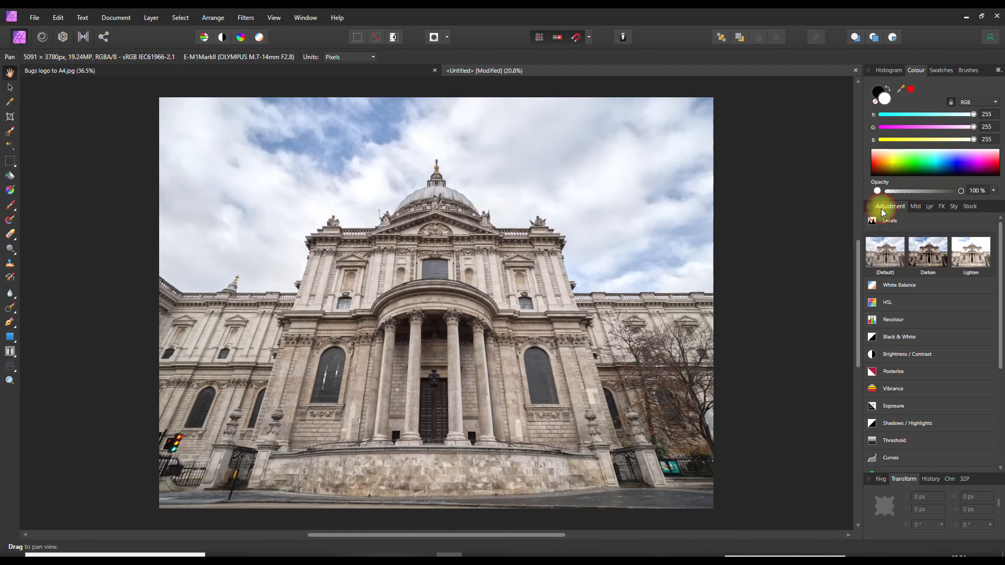
{"action": "left_click", "coordinate": [885, 254]}
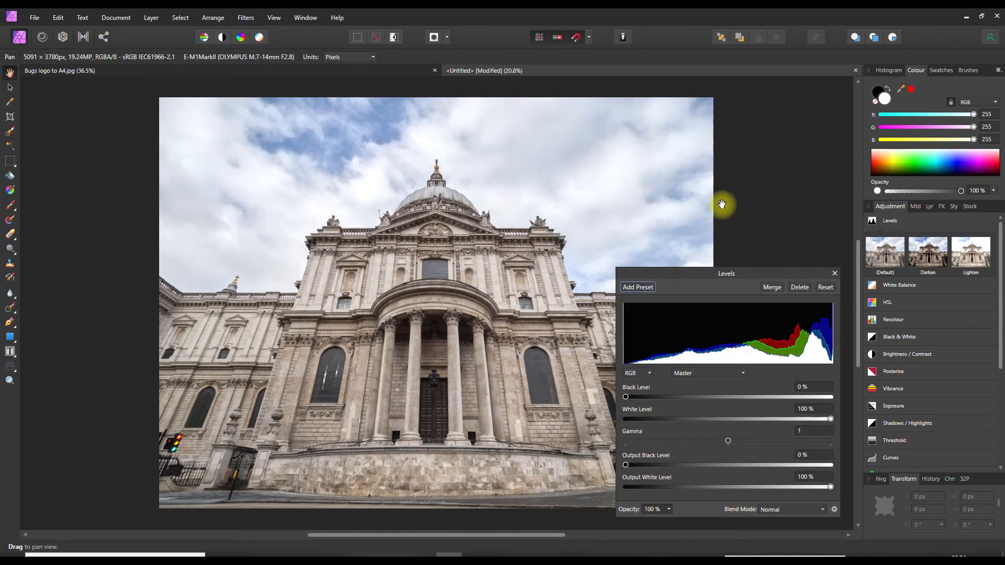
{"action": "left_click_drag", "start_coordinate": [627, 398], "coordinate": [658, 387]}
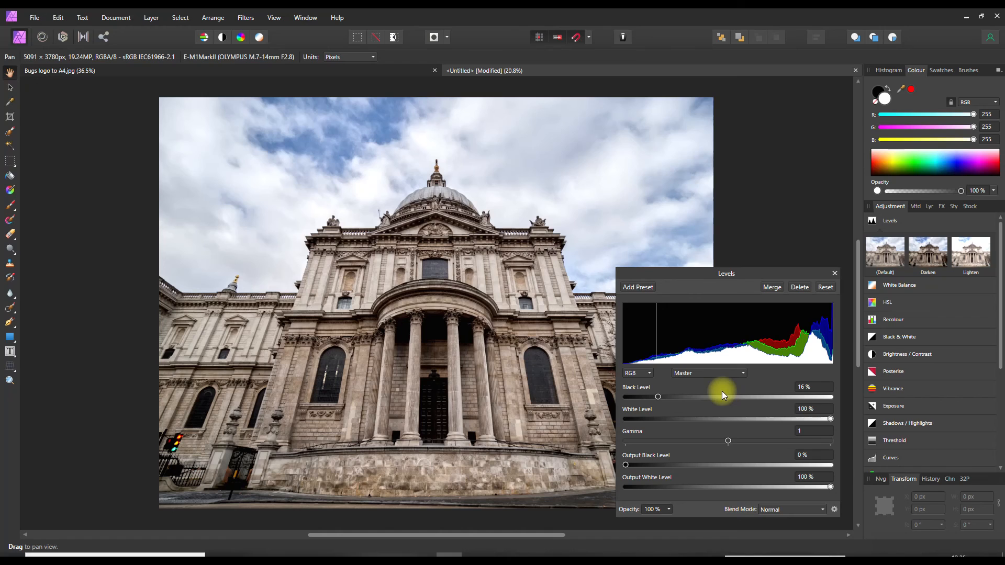
{"action": "left_click", "coordinate": [773, 287]}
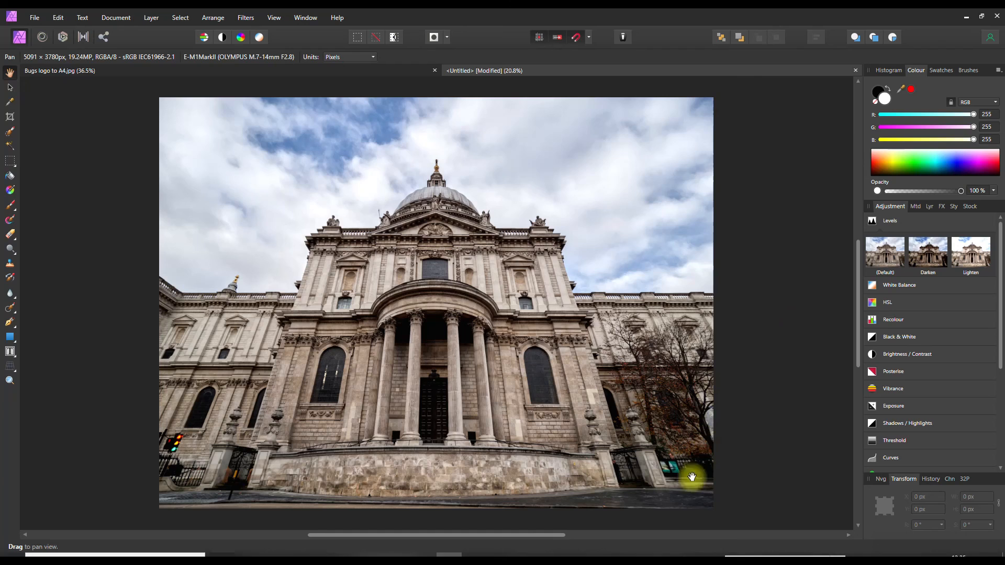
{"action": "left_click", "coordinate": [655, 554]}
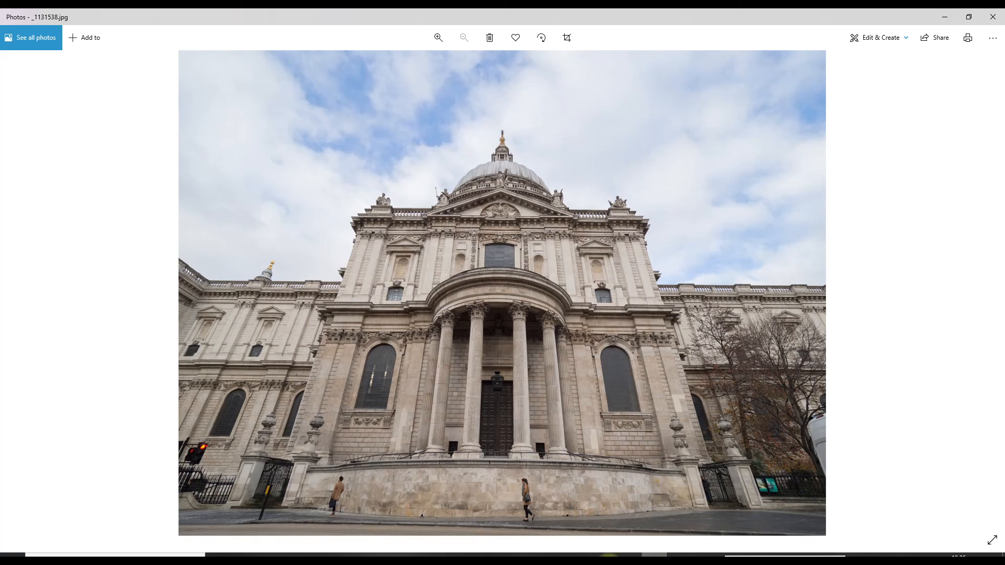
Flip between the edited cathedral composite and the original _1131538.jpg, ending on the composite
{"action": "left_click", "coordinate": [450, 554]}
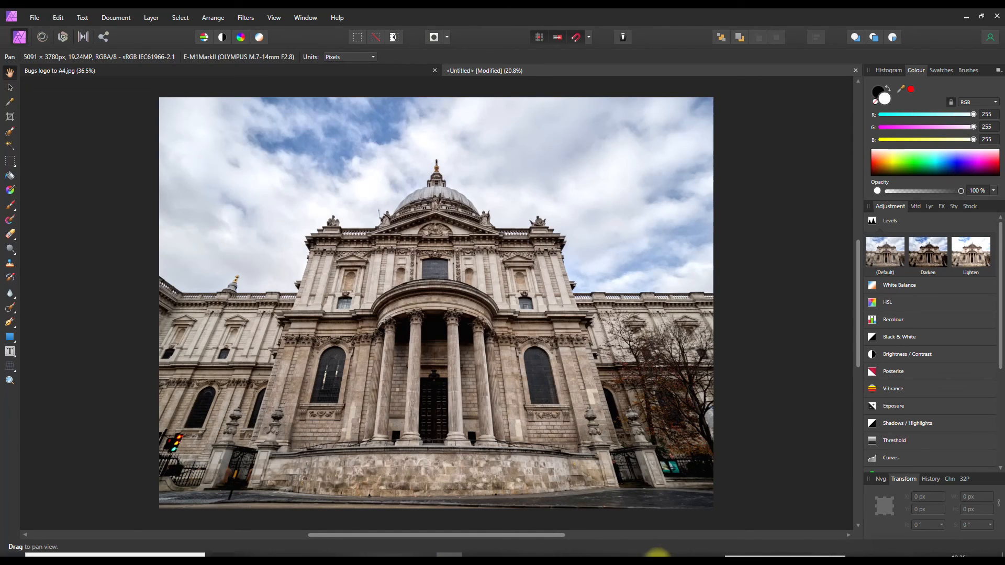
{"action": "left_click", "coordinate": [657, 553]}
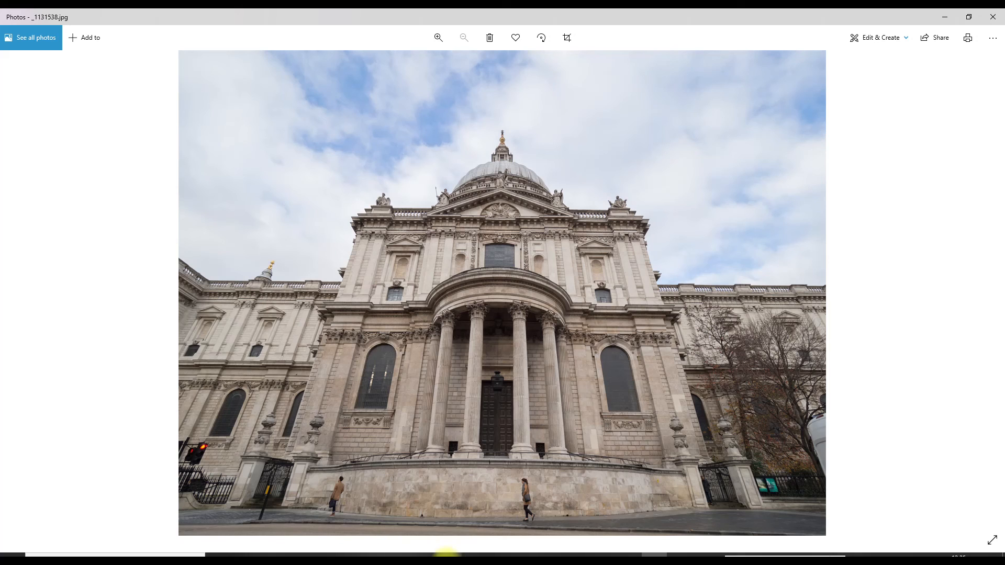
{"action": "left_click", "coordinate": [449, 554]}
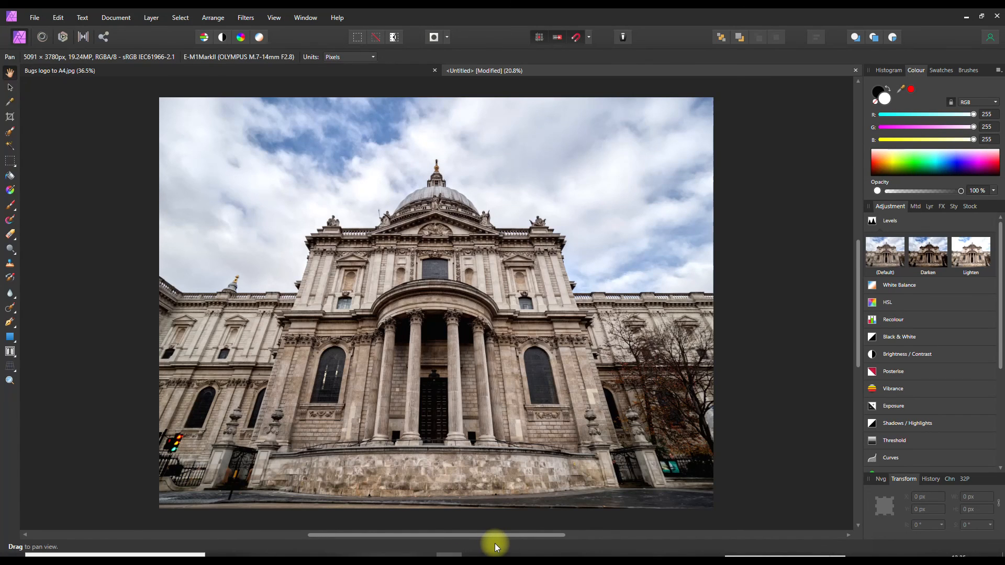